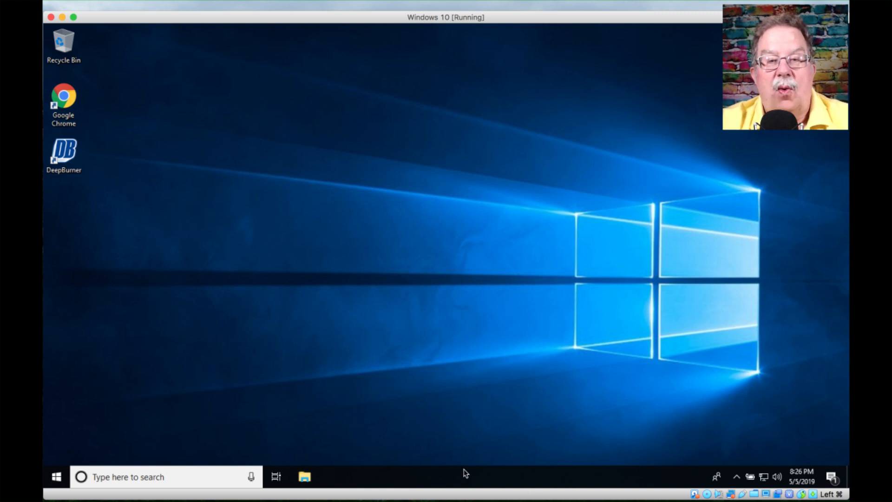
Switch to VirtualBox Manager and review the Windows 10 machine's shared folder settings without changing them.
left_click(414, 473)
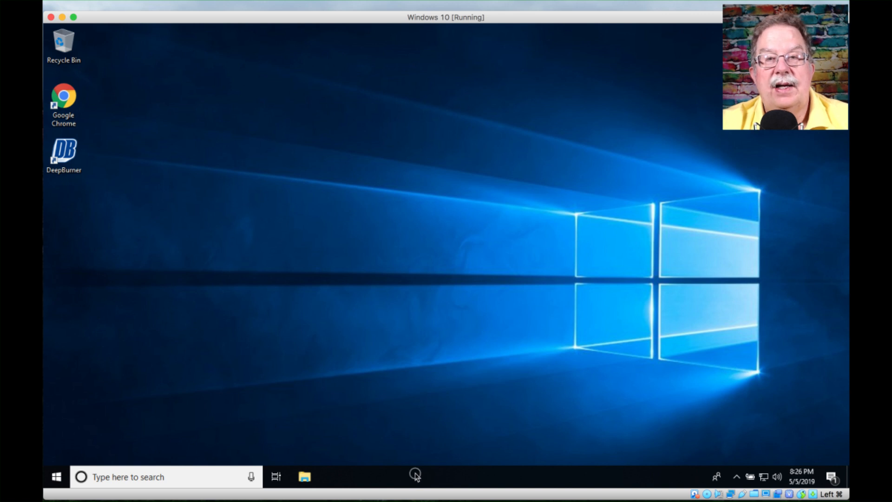
left_click(454, 352)
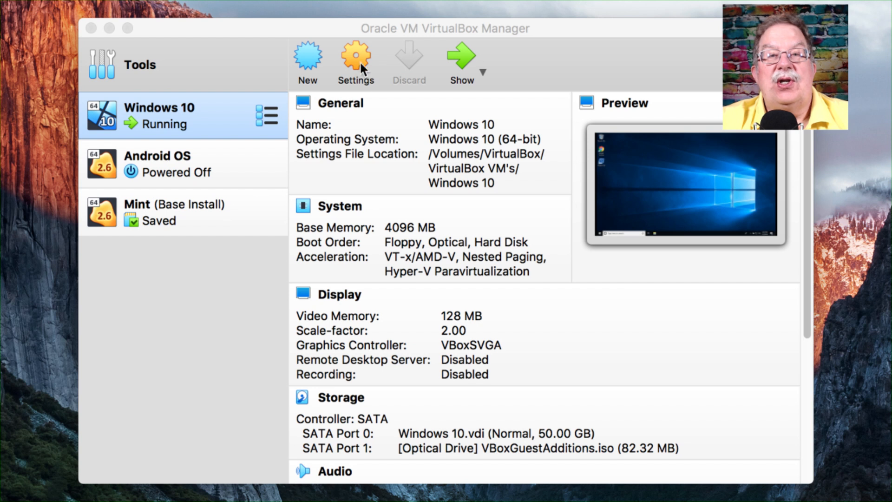
left_click(329, 2)
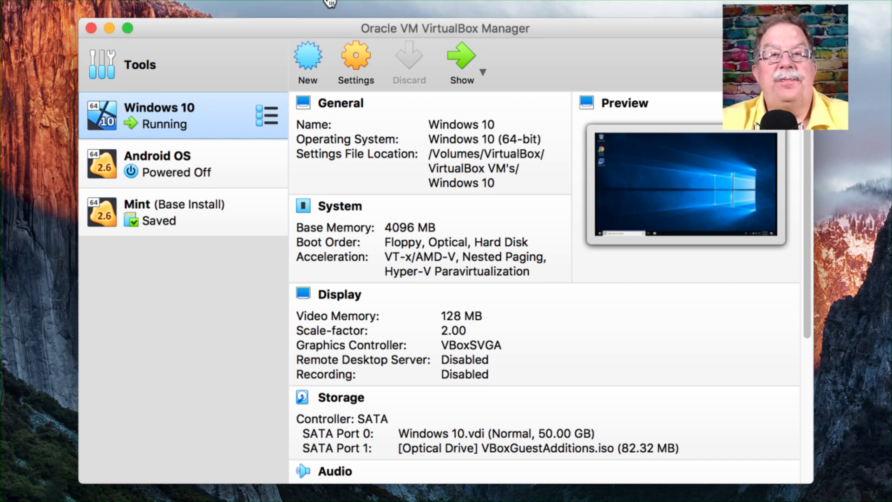
left_click(357, 62)
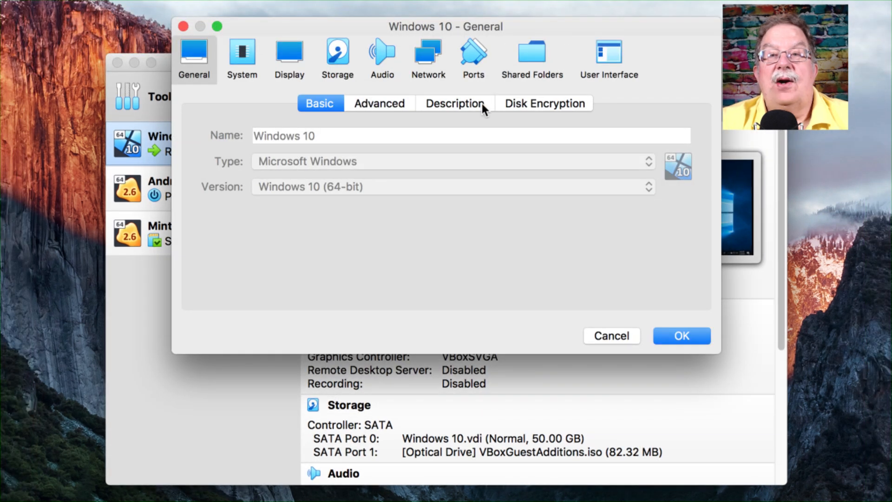
left_click(528, 59)
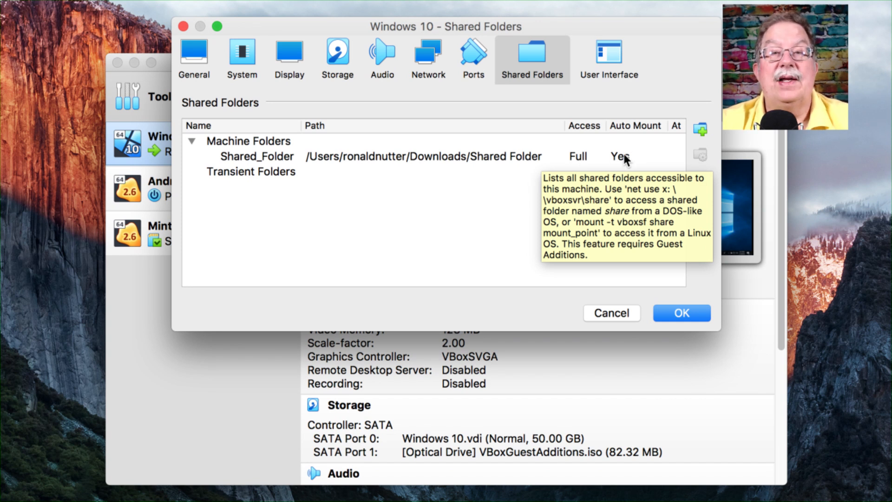
left_click(616, 318)
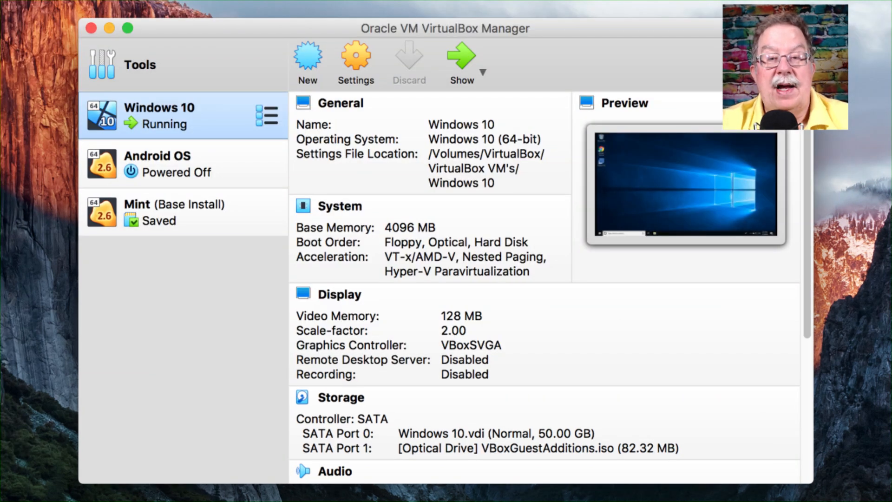
Return to the Windows 10 virtual machine and view the contents of Shared_Folder (Z:) in File Explorer.
left_click(457, 500)
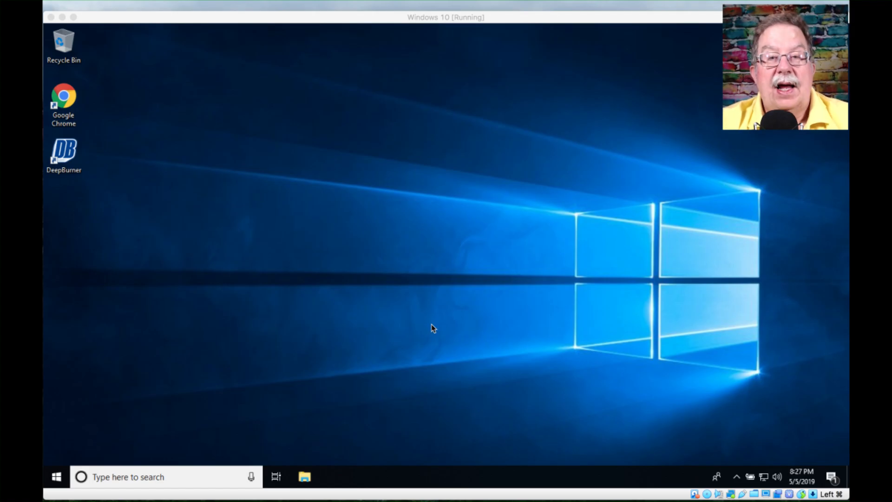
left_click(432, 328)
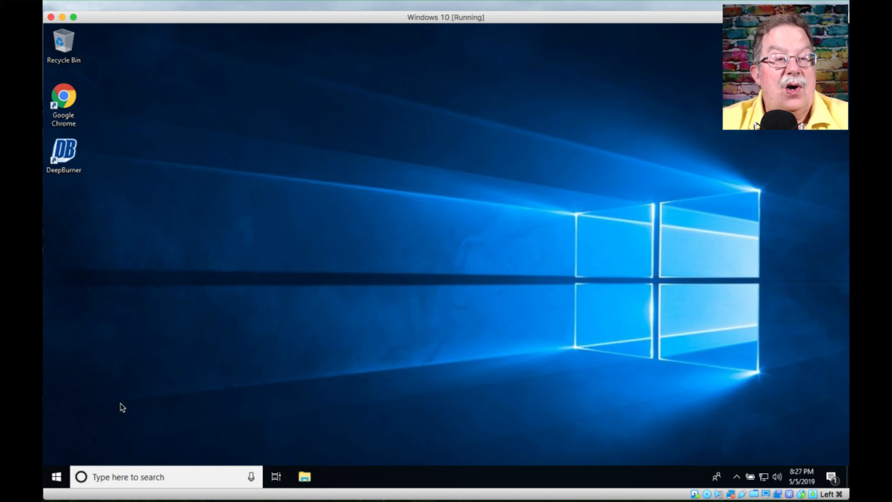
left_click(57, 477)
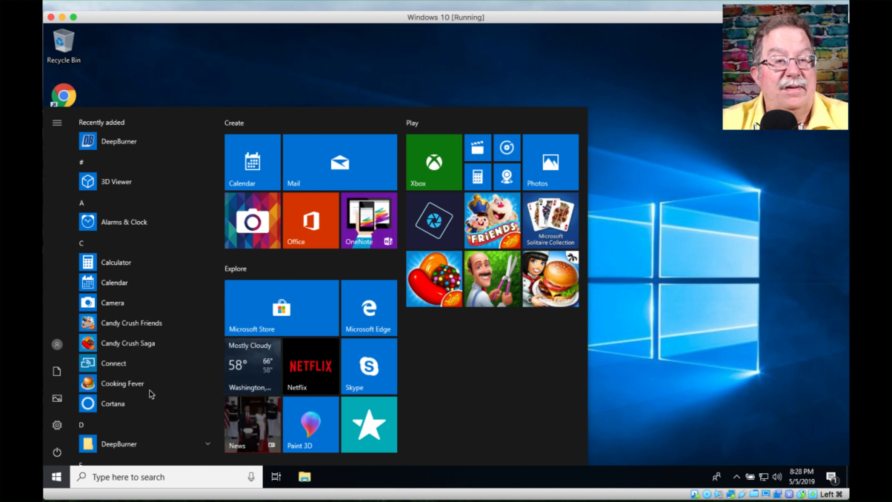
left_click(306, 477)
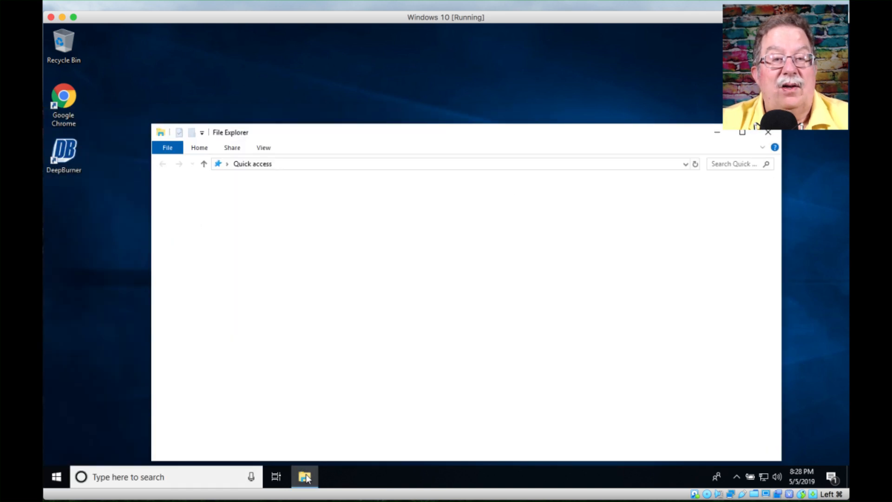
left_click(305, 477)
left_click(306, 478)
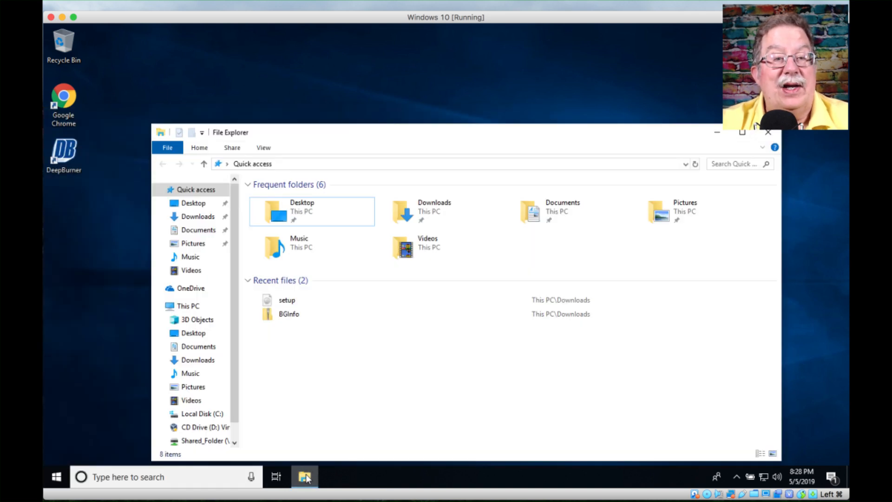
left_click(200, 444)
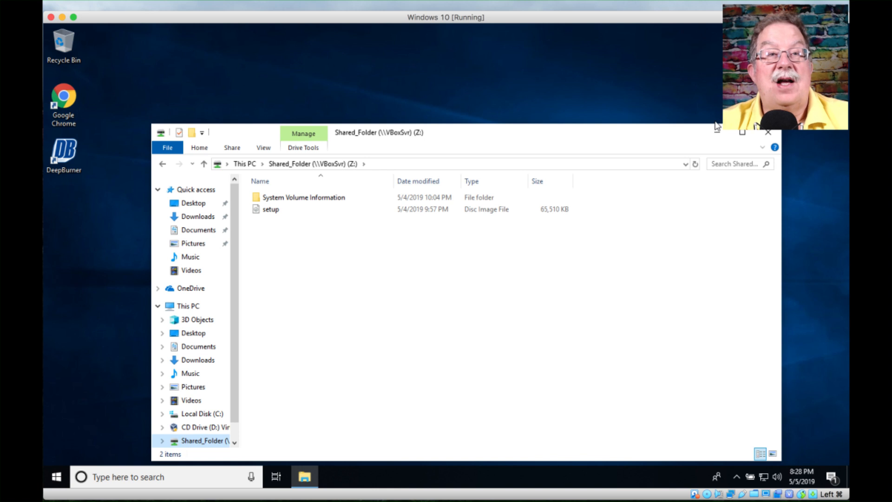
left_click(769, 134)
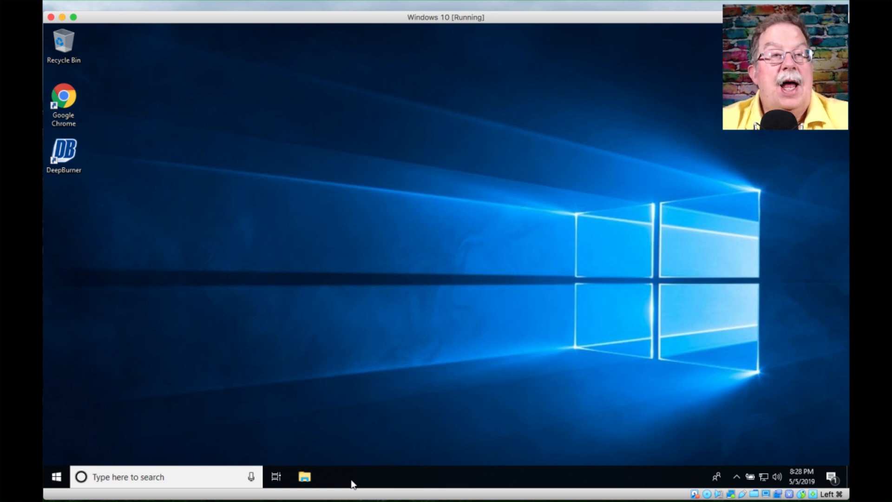
Launch DeepBurner and create a new data CD/DVD project as a multisession disk.
double_click(58, 149)
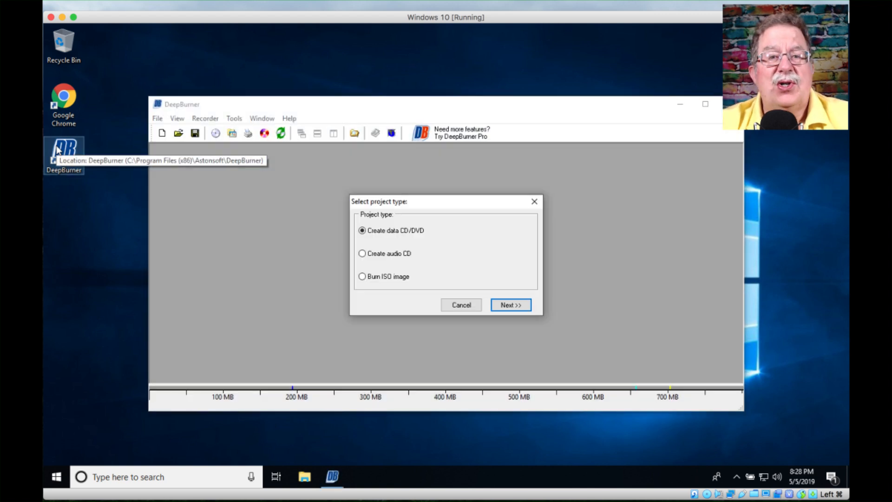
left_click(510, 303)
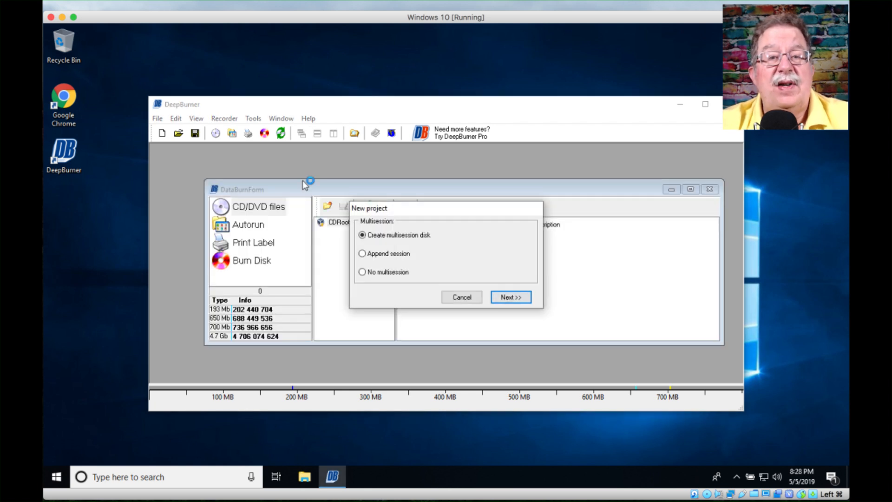
left_click(511, 300)
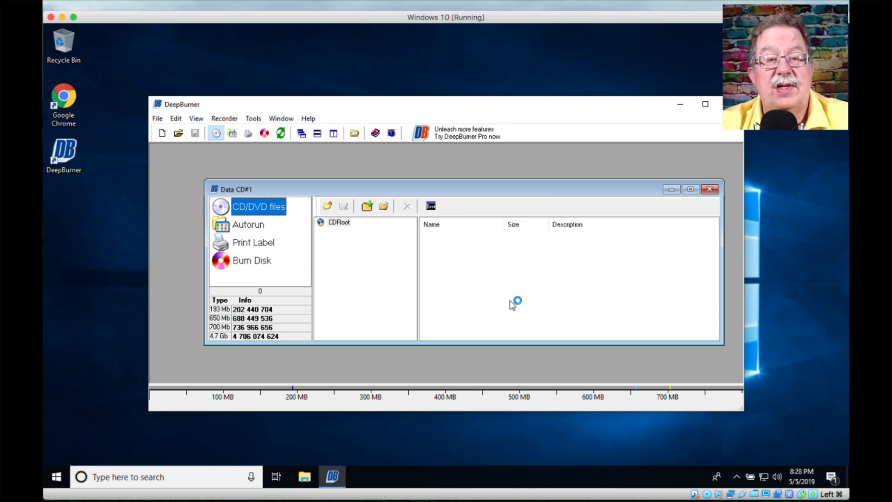
Add the Bginfo64 application from the BGInfo folder in Downloads to the data disc project and close File Explorer.
left_click(305, 478)
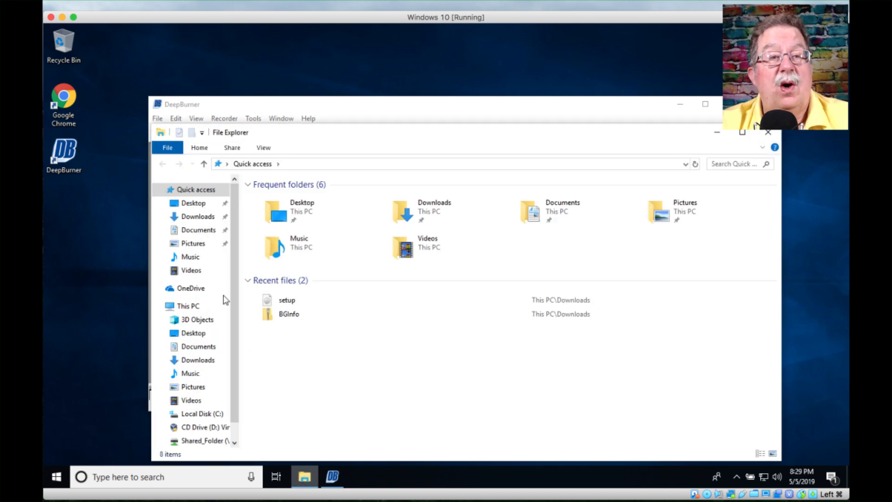
left_click(198, 217)
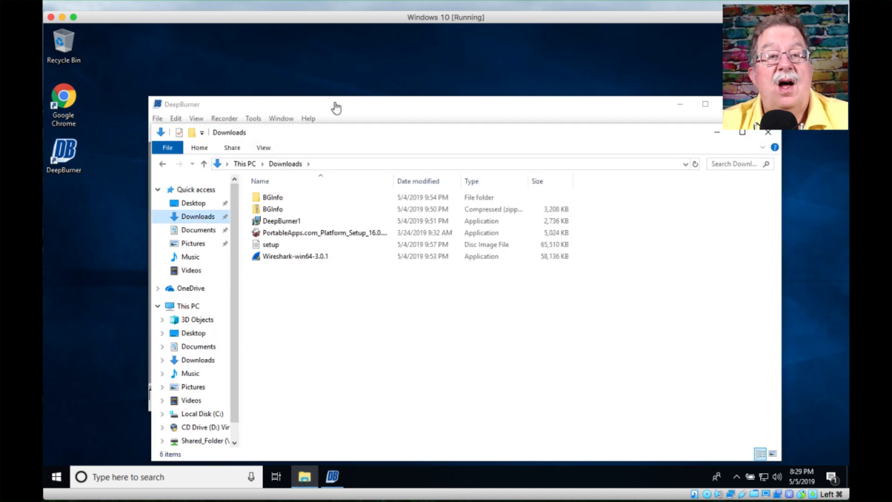
double_click(256, 196)
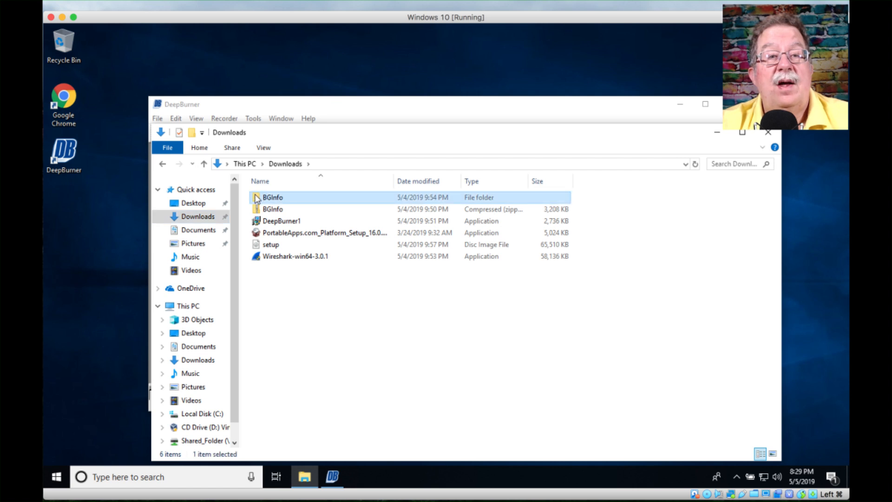
left_click_drag(271, 133, 611, 137)
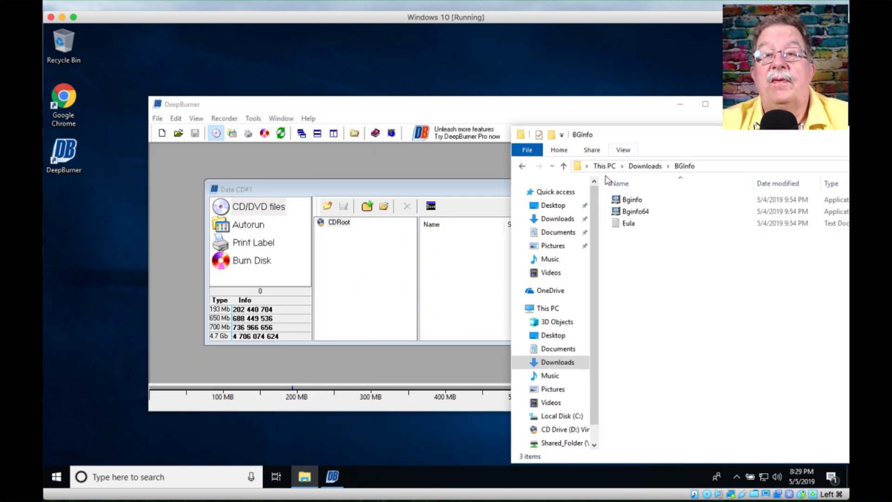
left_click(622, 213)
left_click_drag(621, 213, 452, 260)
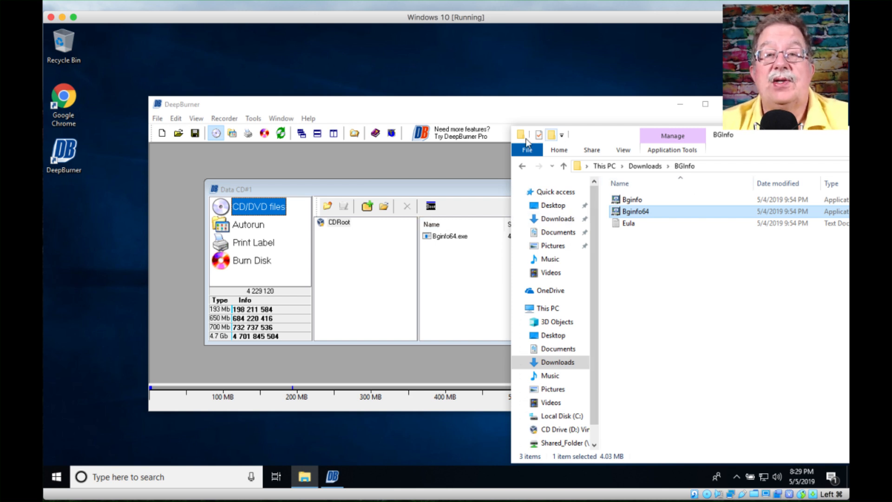
left_click_drag(741, 139, 476, 145)
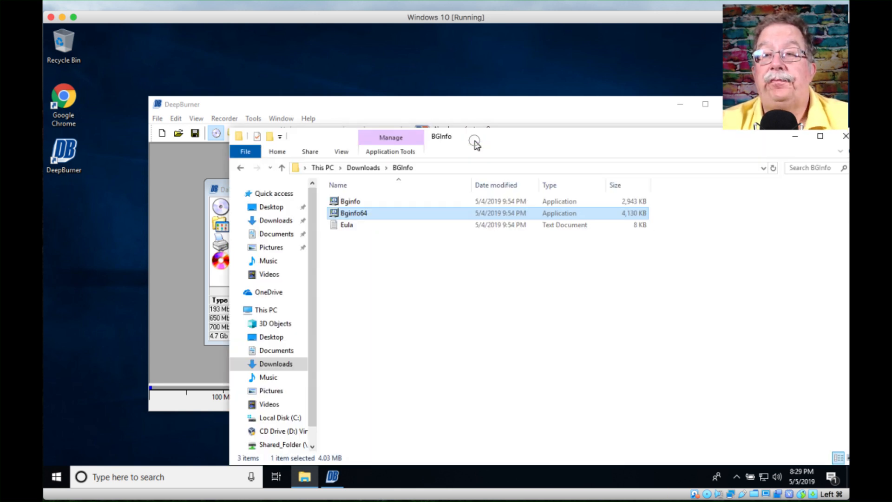
left_click(844, 137)
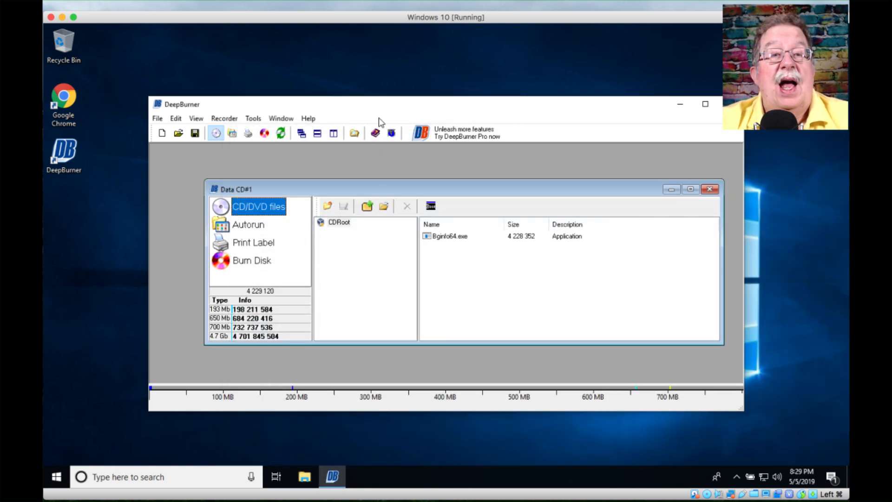
left_click(281, 134)
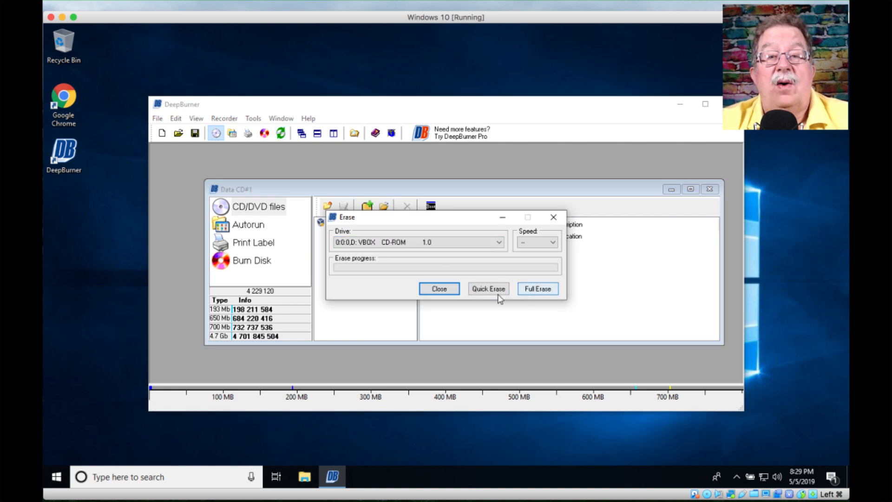
left_click(535, 242)
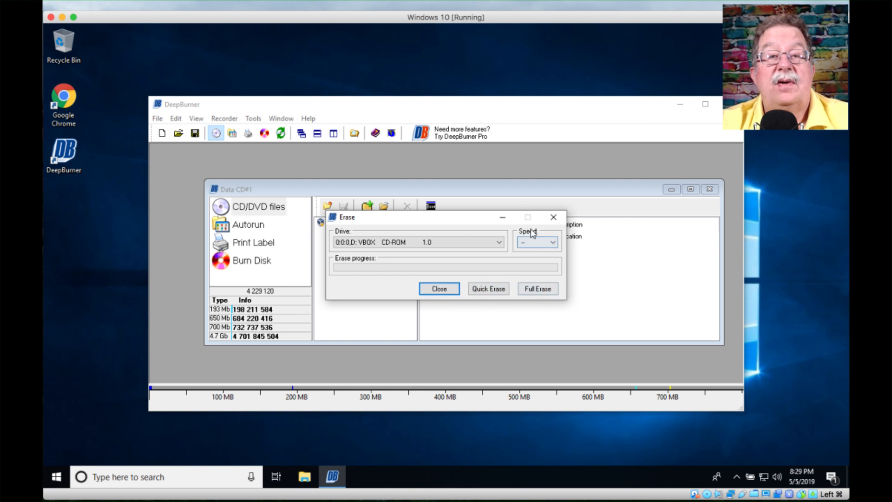
left_click(439, 288)
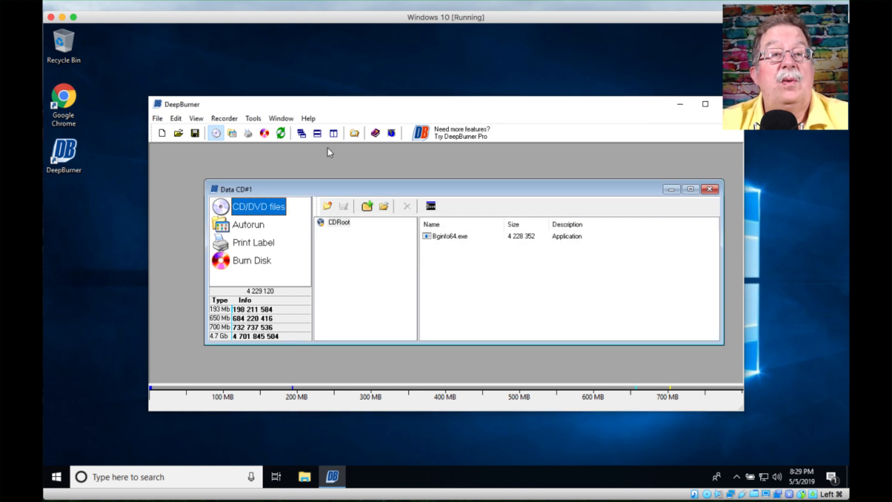
Save the disc layout as an ISO image named demo in Shared_Folder (Z:).
left_click(264, 135)
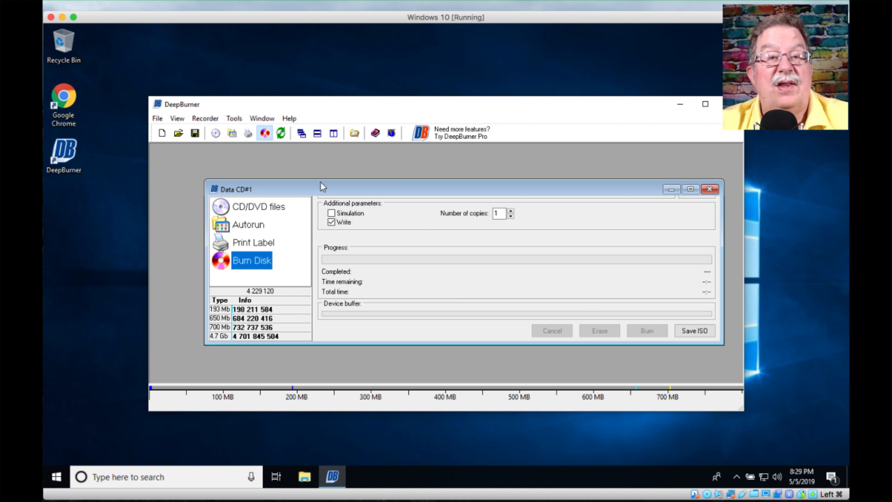
left_click(275, 213)
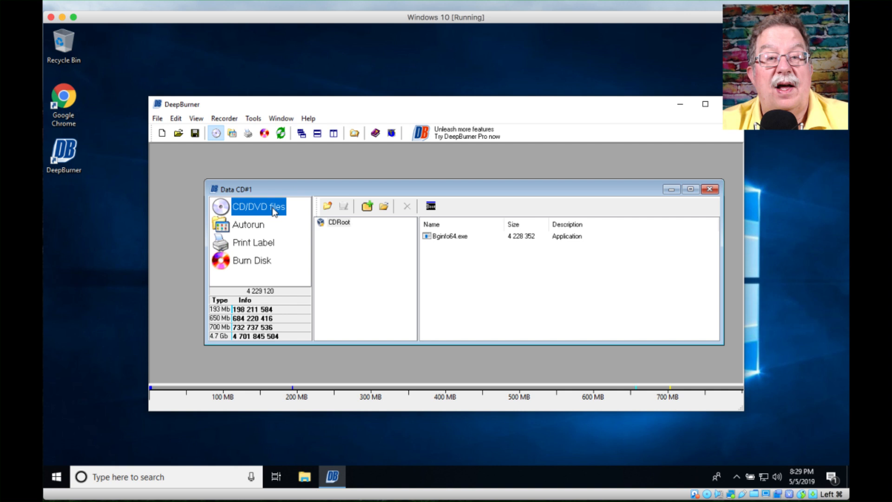
left_click(260, 262)
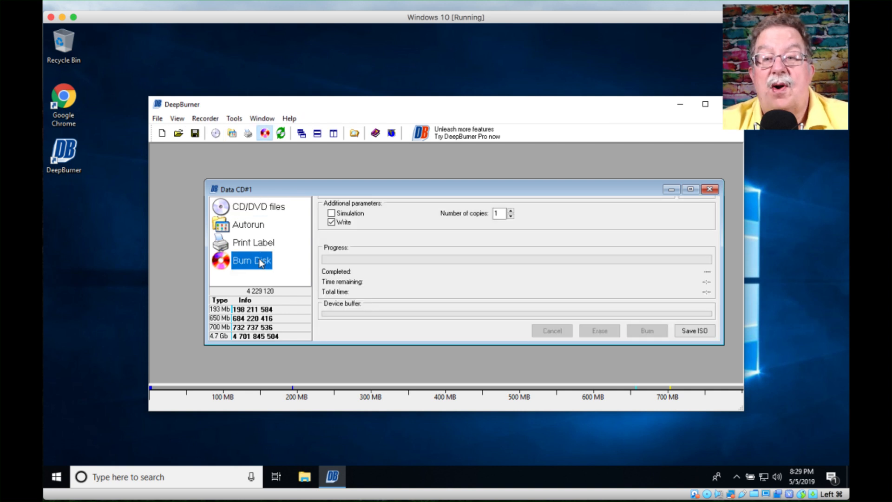
left_click(695, 331)
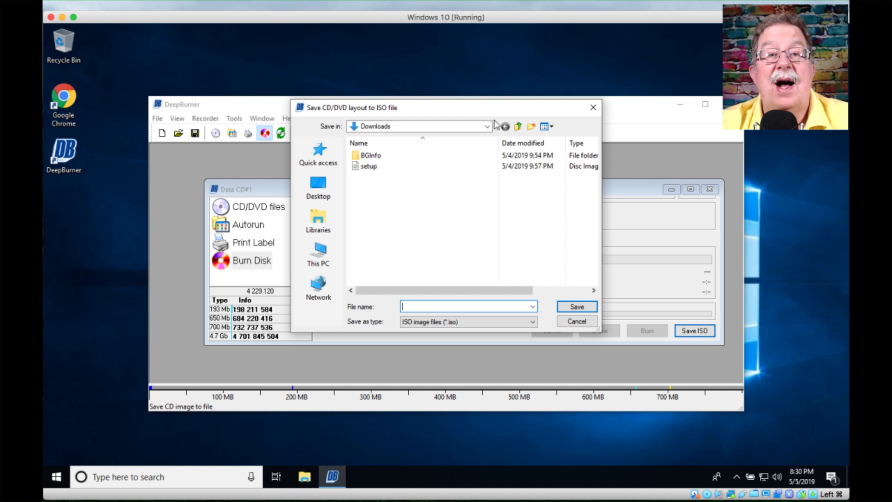
left_click(487, 126)
left_click(487, 127)
left_click(487, 128)
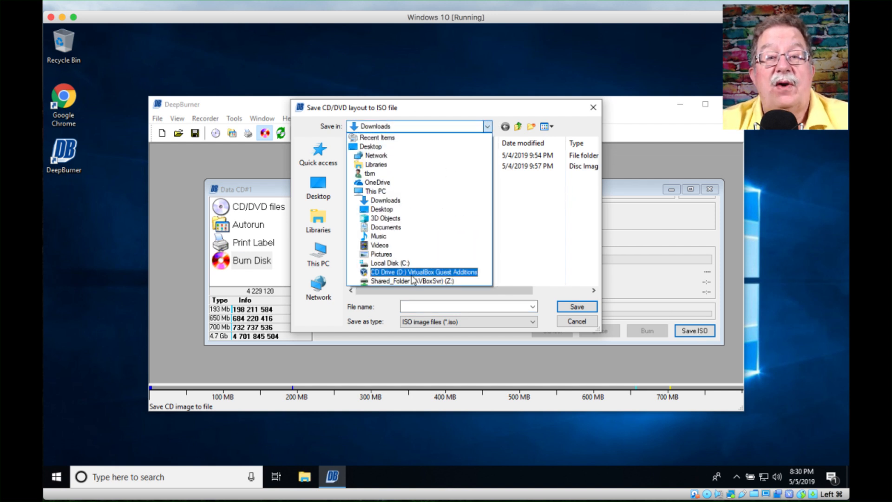
left_click(411, 280)
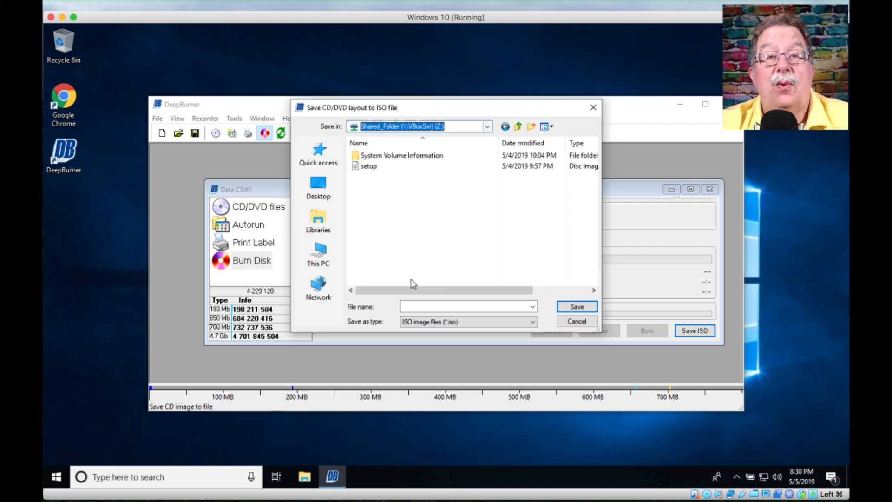
left_click(417, 307)
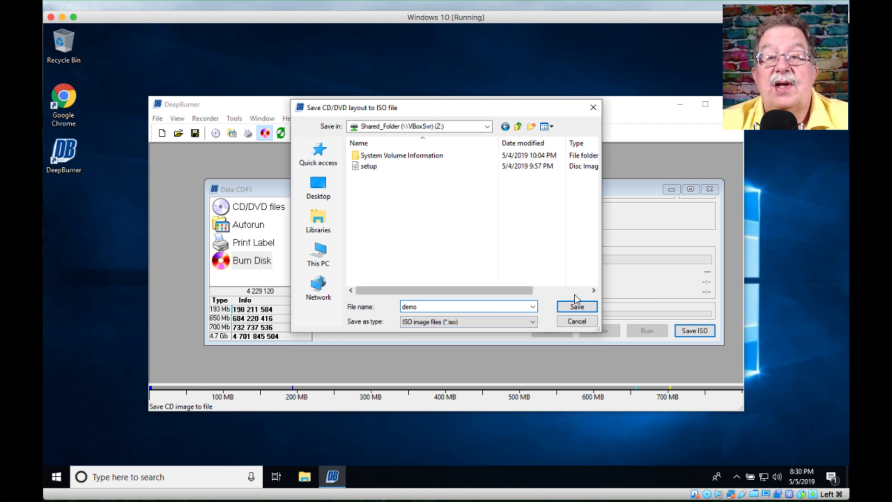
left_click(573, 309)
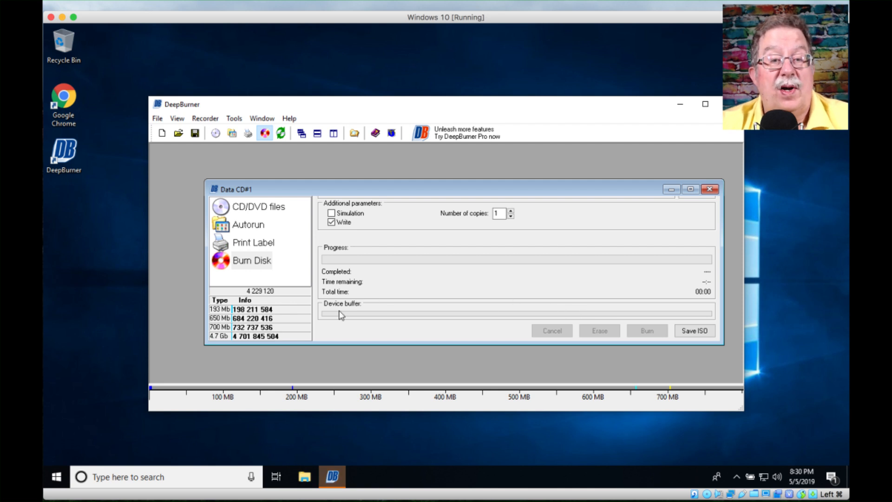
Check Shared_Folder (Z:) in File Explorer for the saved demo disc image.
left_click(304, 477)
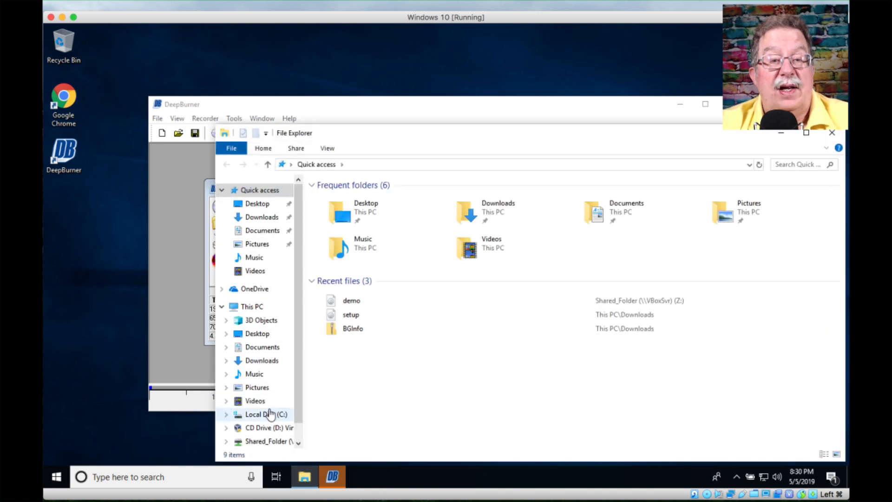
left_click(265, 442)
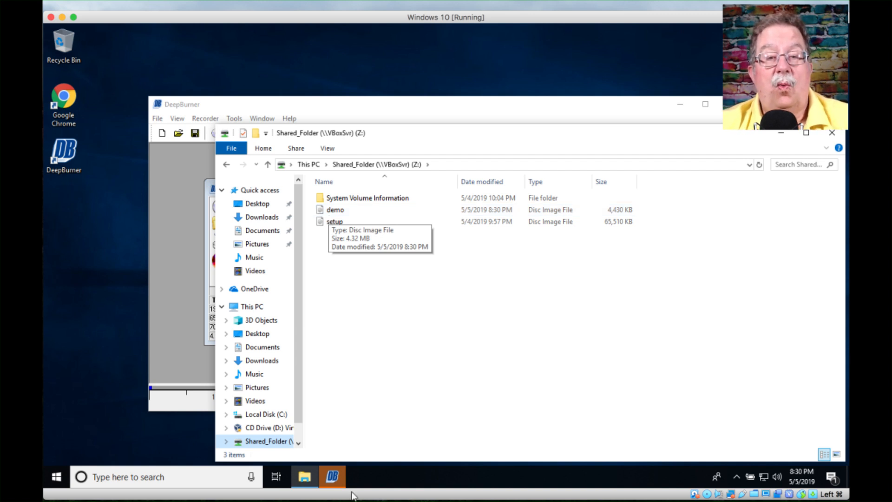
left_click(448, 481)
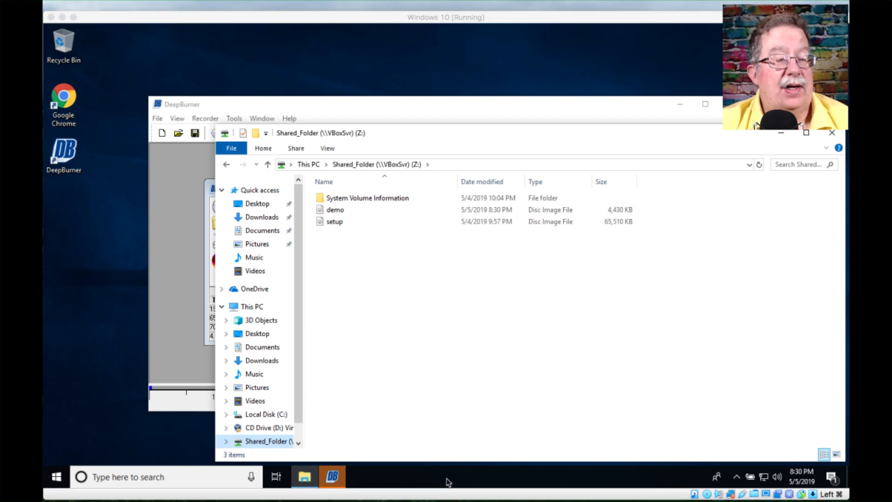